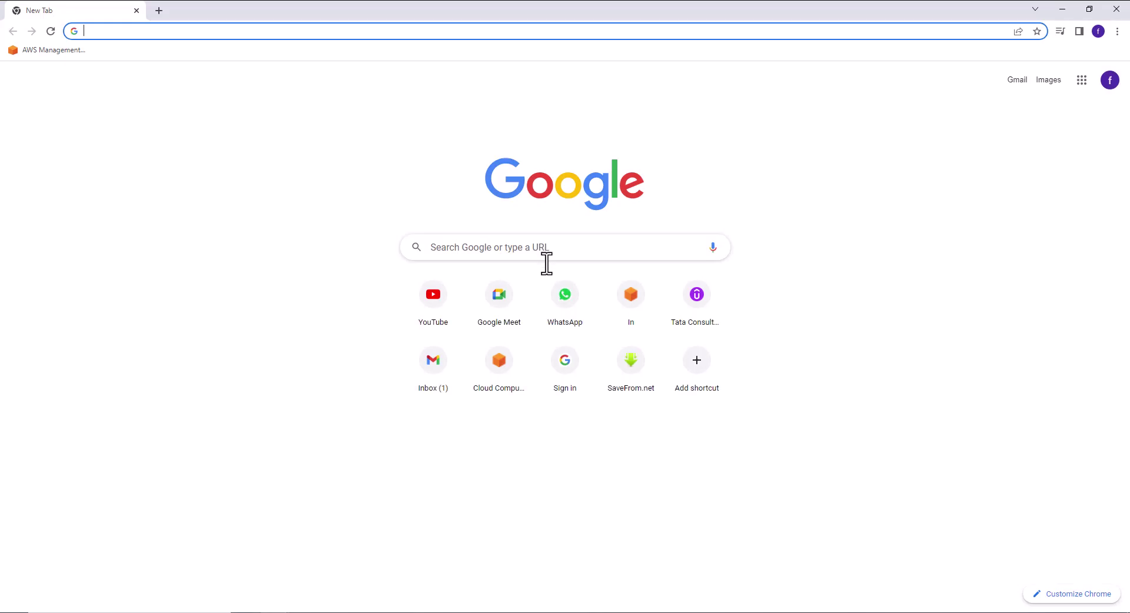
Search Google for "JDK LATEST VERSION" and open the Oracle Java Downloads result
click(590, 246)
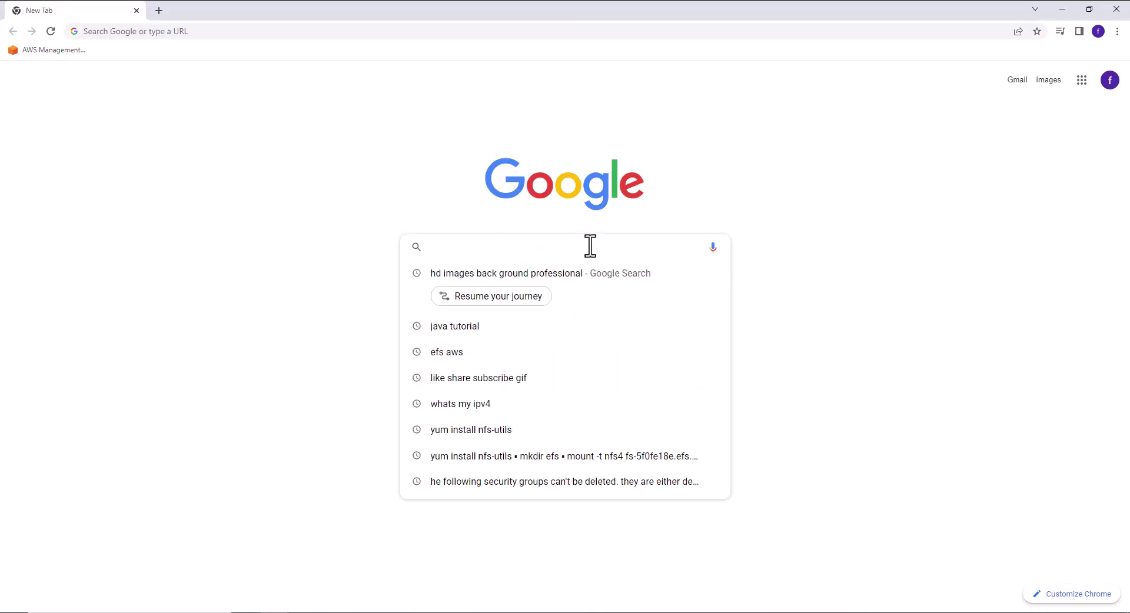
text(JDK )
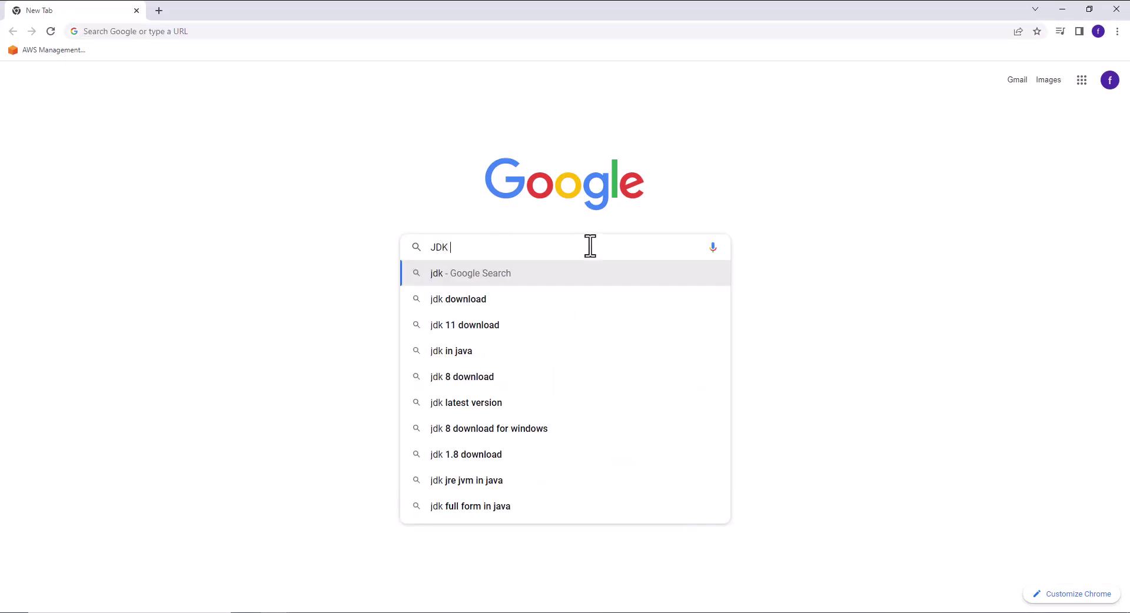
text(LATEST VERSION)
key(Return)
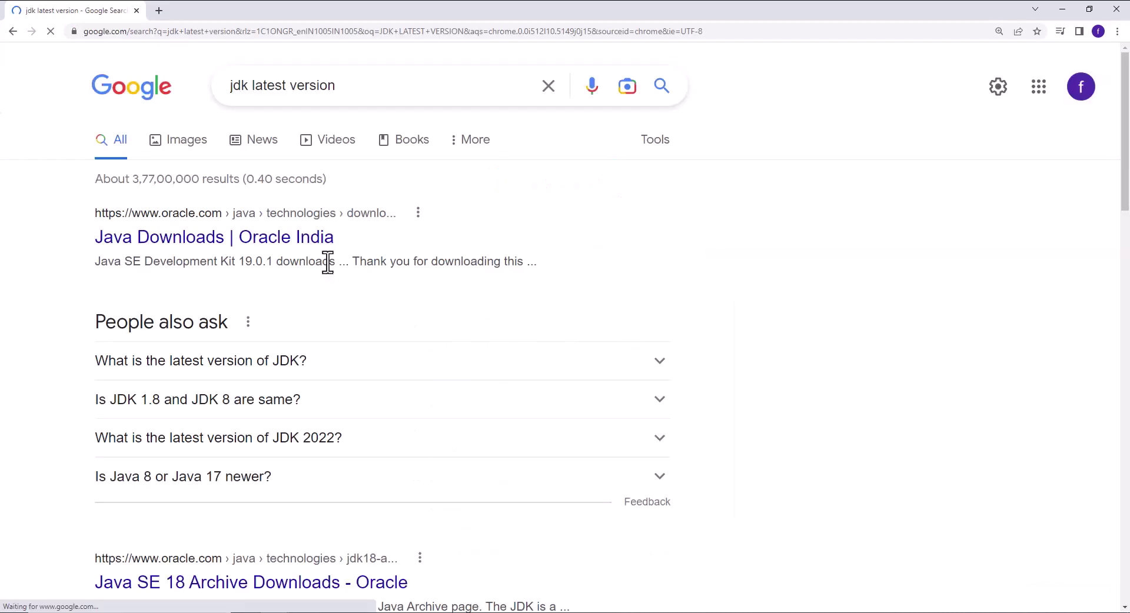
click(300, 242)
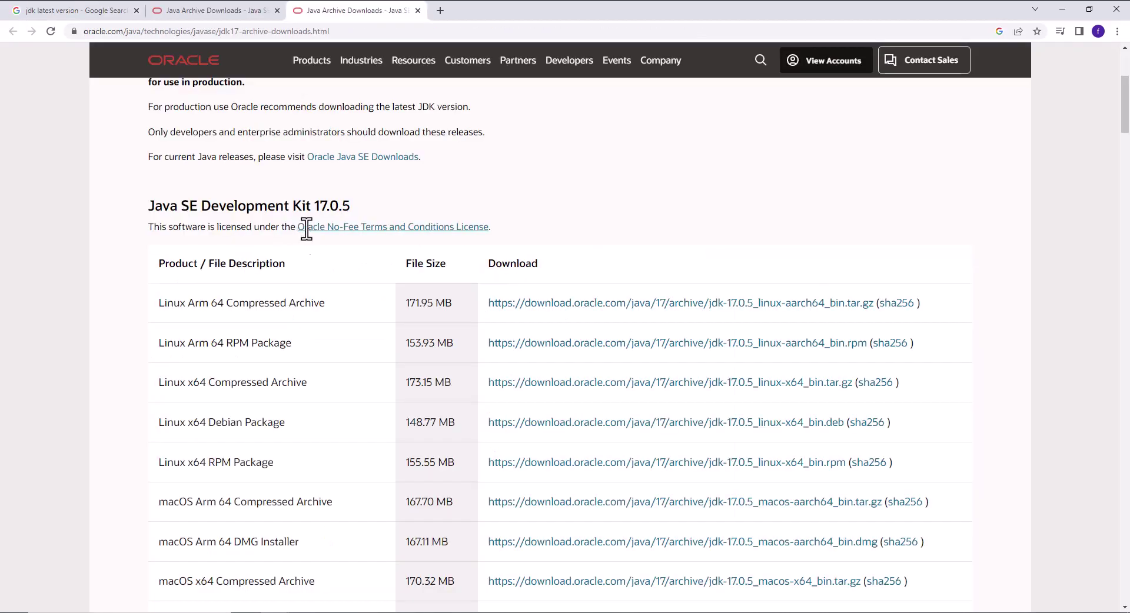
Download the Windows x64 Installer jdk-17.0.5_windows-x64_bin.exe from the Java SE Development Kit 17.0.5 table
drag(313, 207, 355, 207)
scroll(479, 262, down, 3)
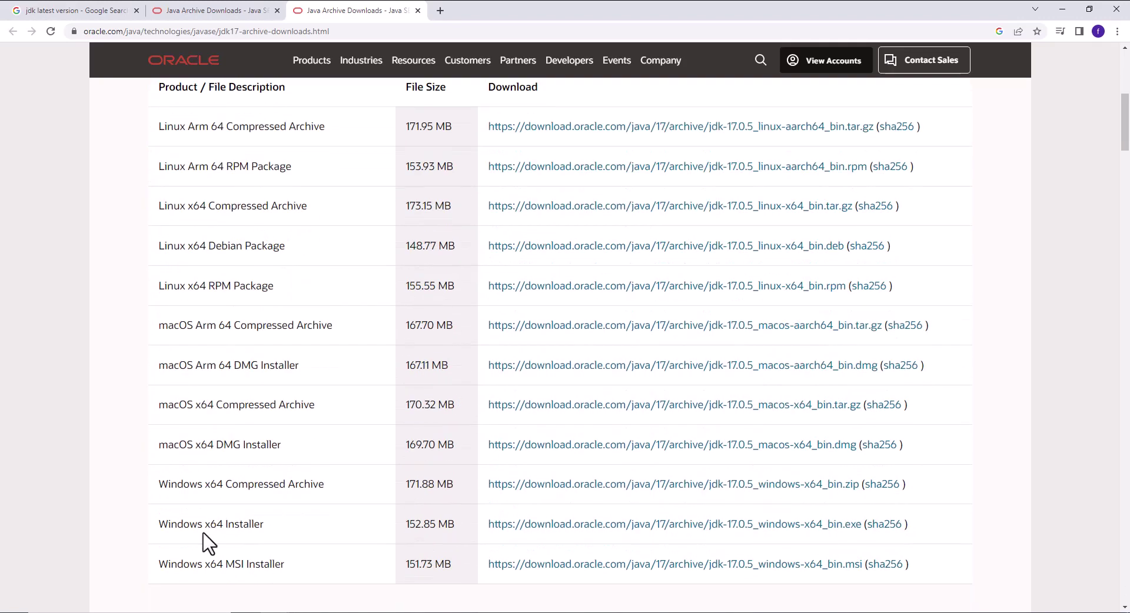
drag(147, 532, 278, 528)
click(279, 527)
drag(158, 526, 891, 522)
click(936, 516)
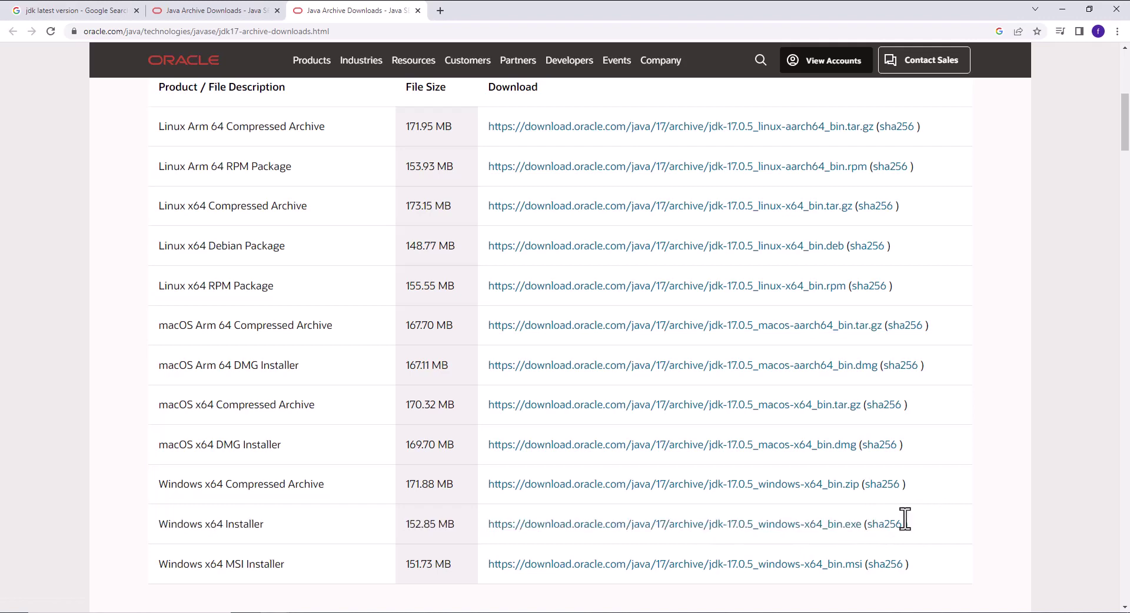
click(848, 529)
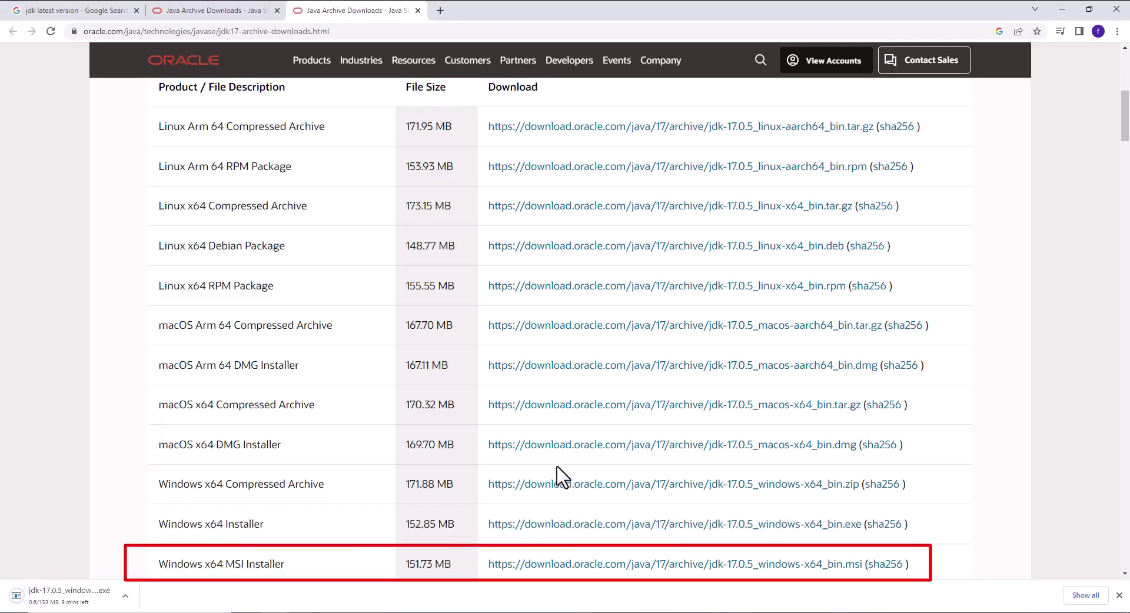
Run the downloaded JDK 17.0.5 installer, install into C:\Program Files\Java\jdk-17.0.5\, and close the finished wizard
scroll(556, 468, down, 10)
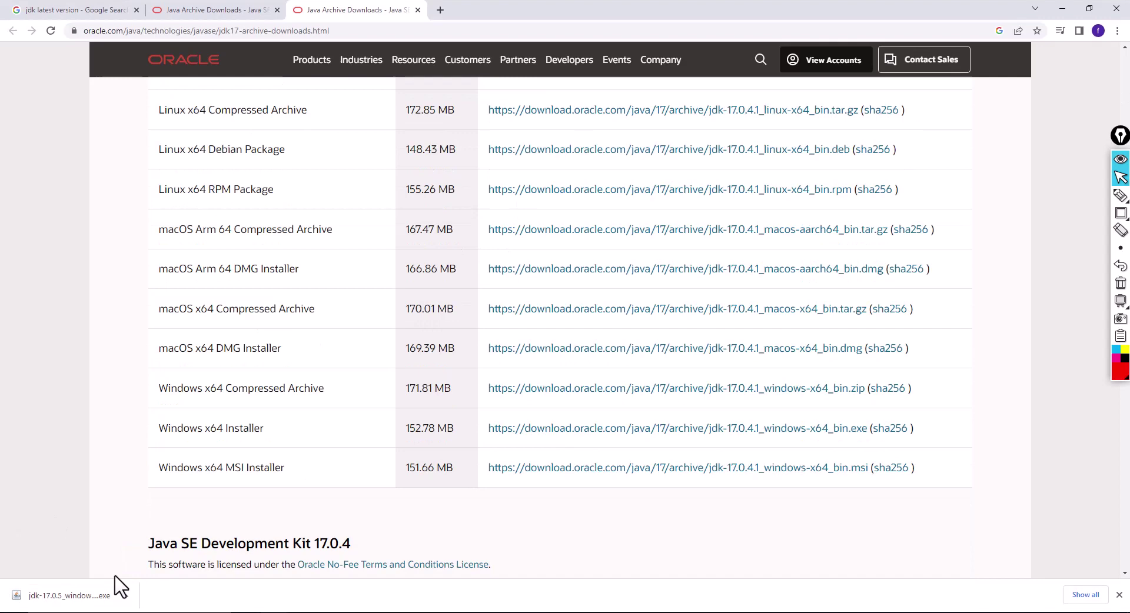
mouse_move(2, 580)
mouse_down()
mouse_move(752, 611)
mouse_move(808, 576)
mouse_up()
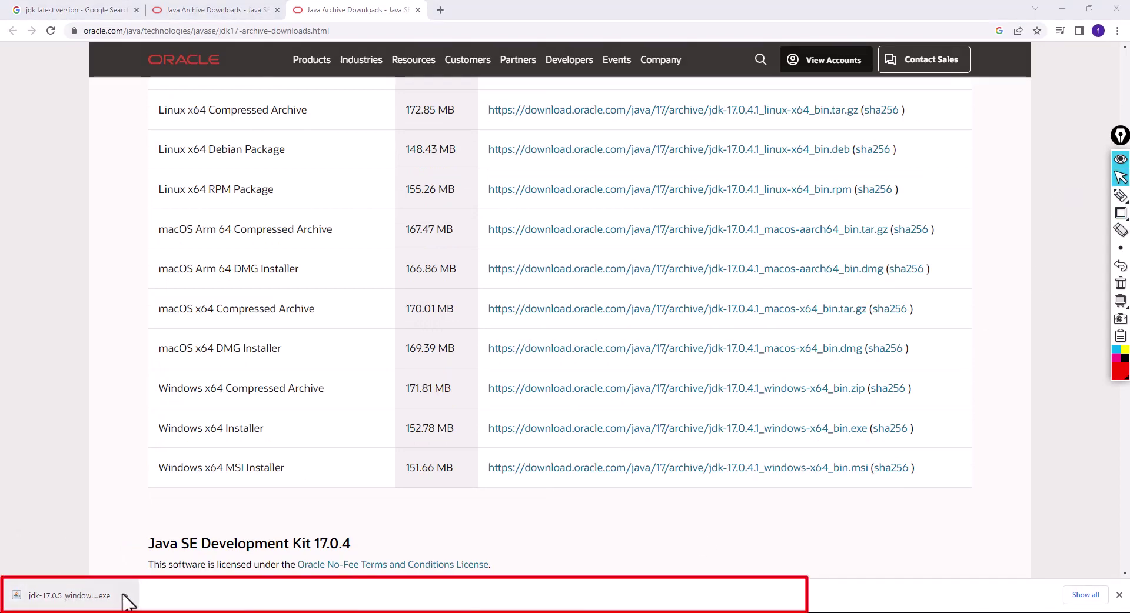
click(65, 597)
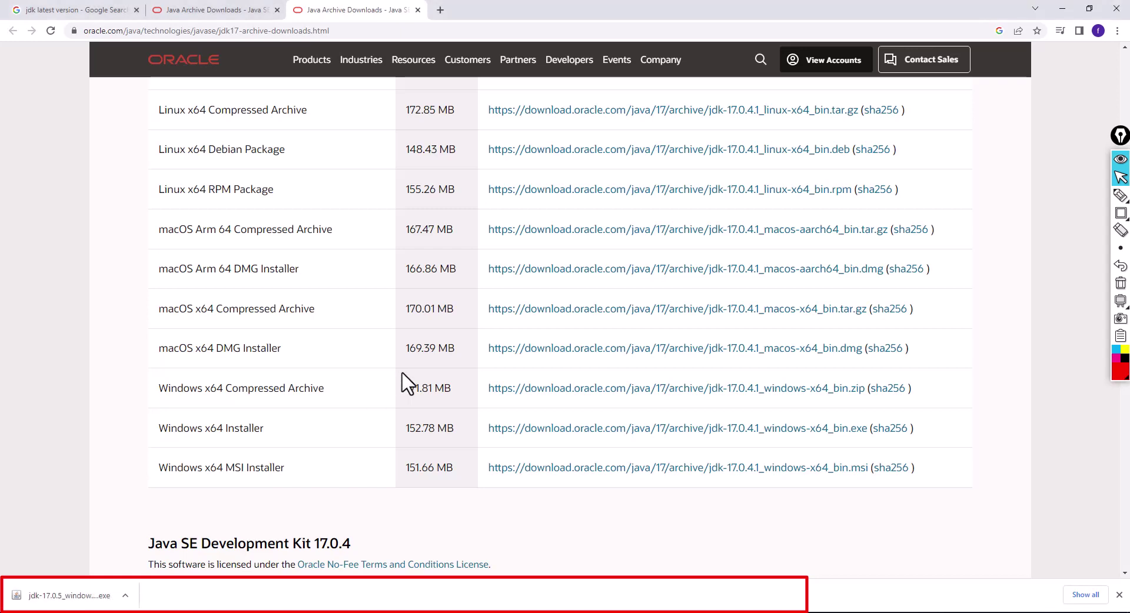
key(super+d)
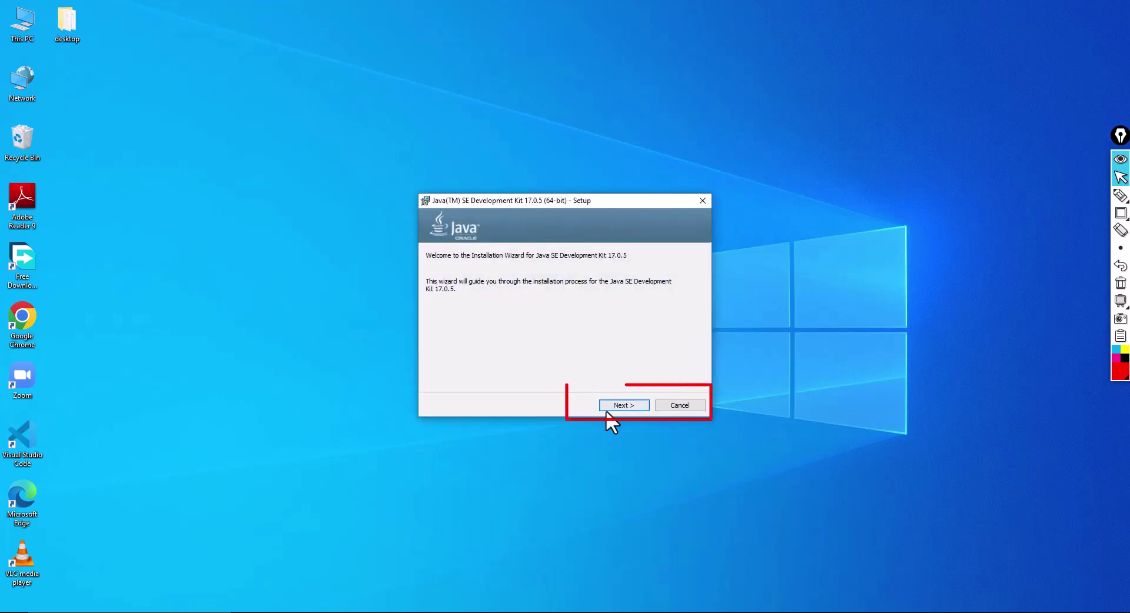
click(615, 405)
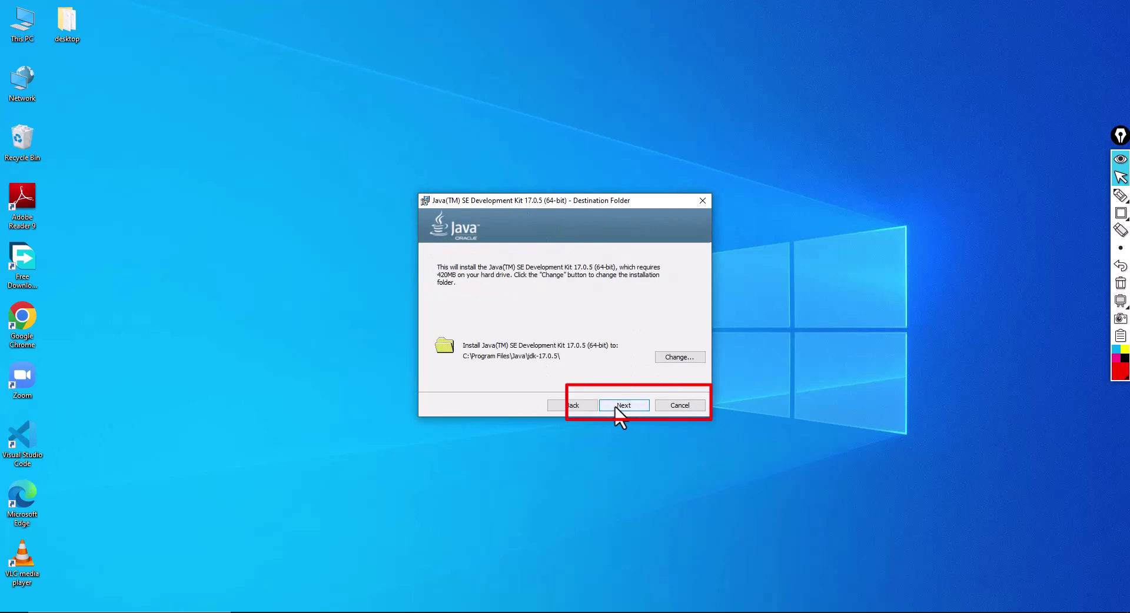
click(624, 400)
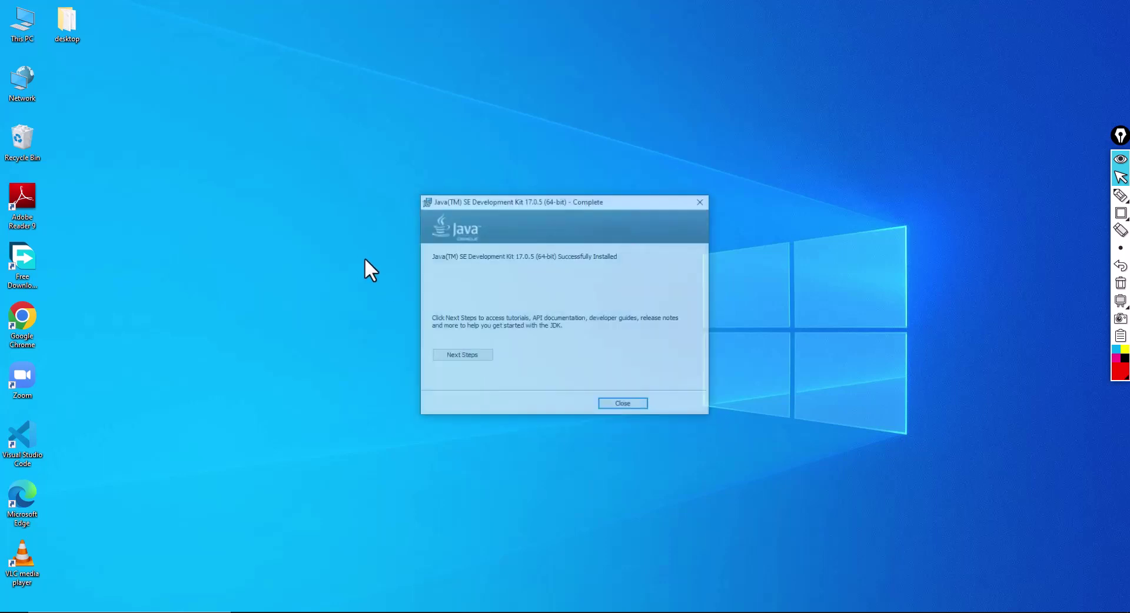
click(631, 406)
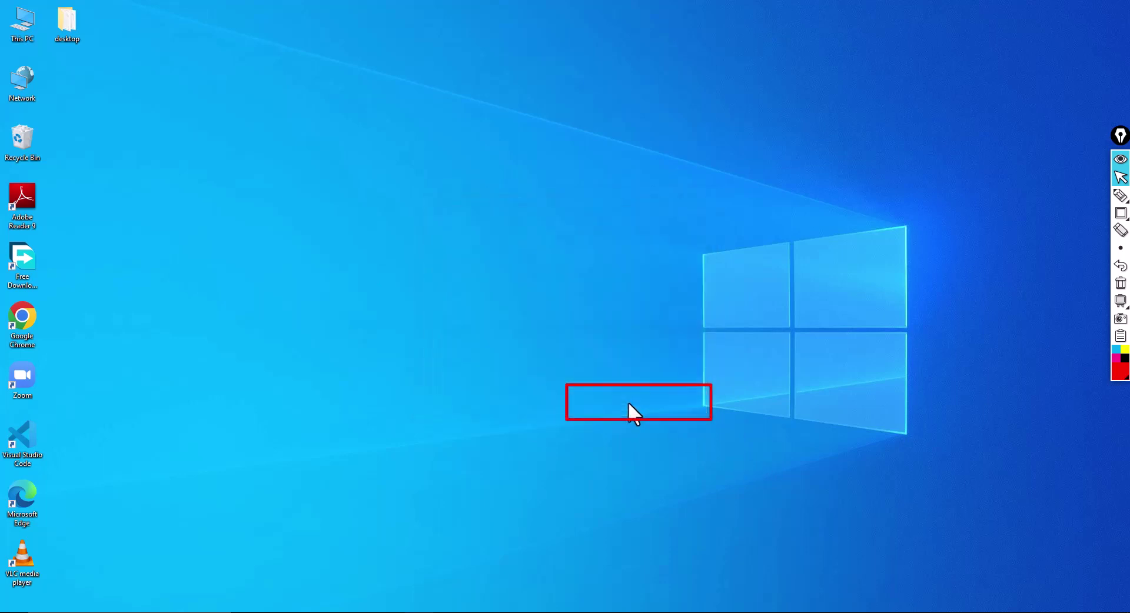
Open the bin folder of the installed JDK at C:\Program Files\Java\jdk-17.0.5 in File Explorer
double_click(18, 26)
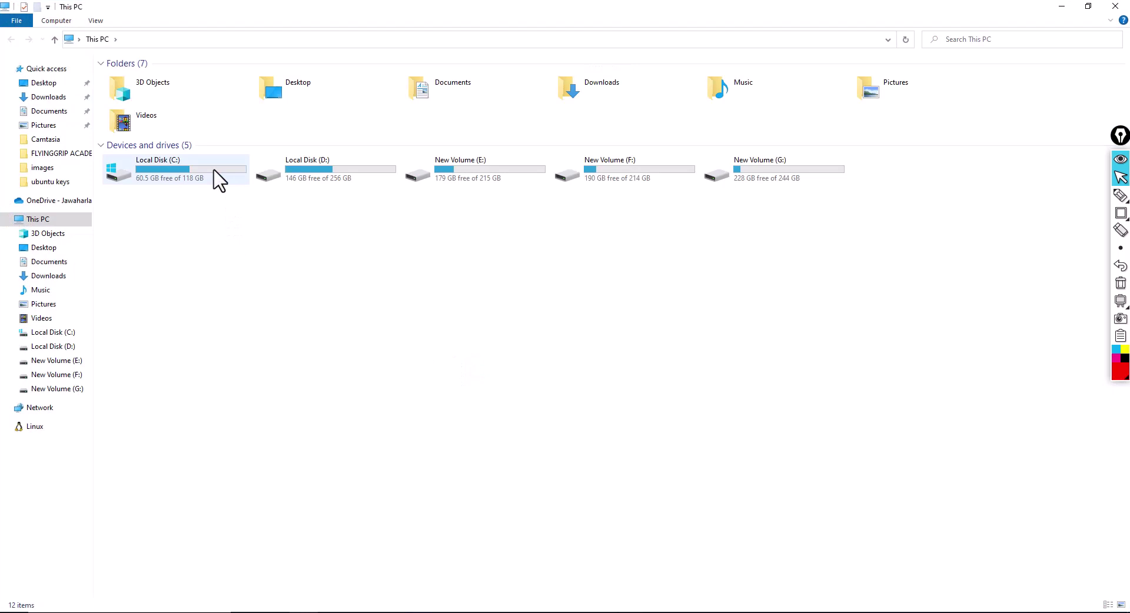
double_click(219, 180)
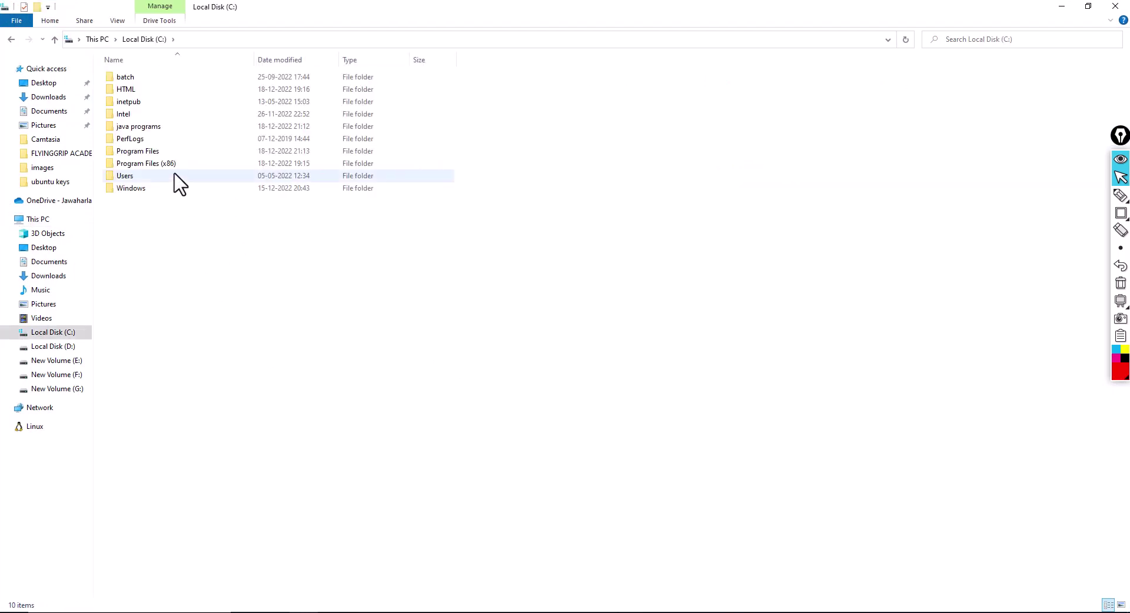
click(163, 153)
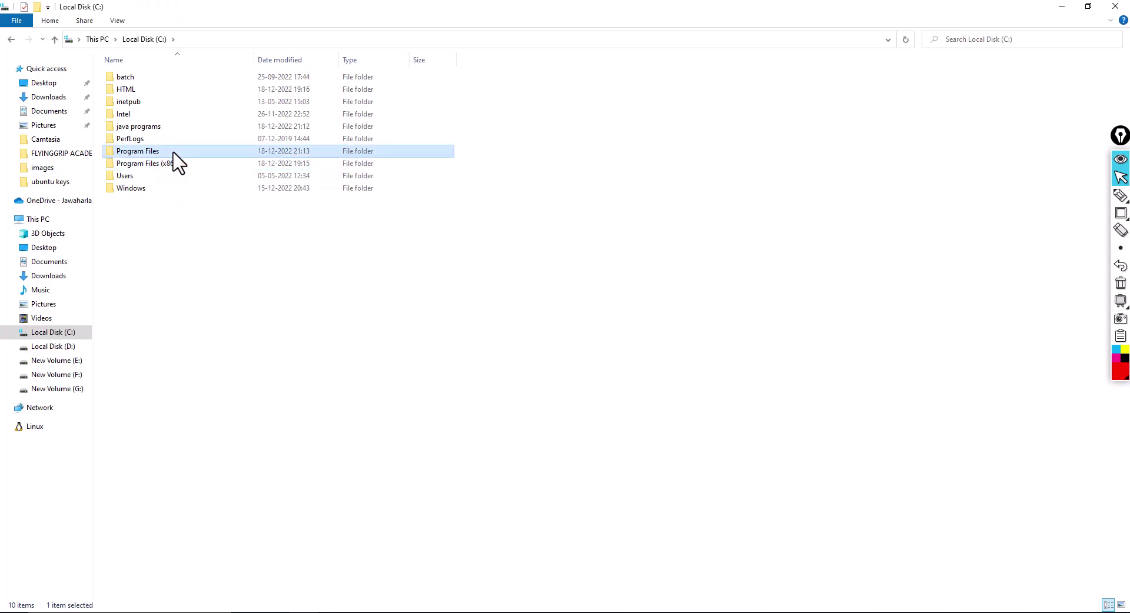
double_click(177, 165)
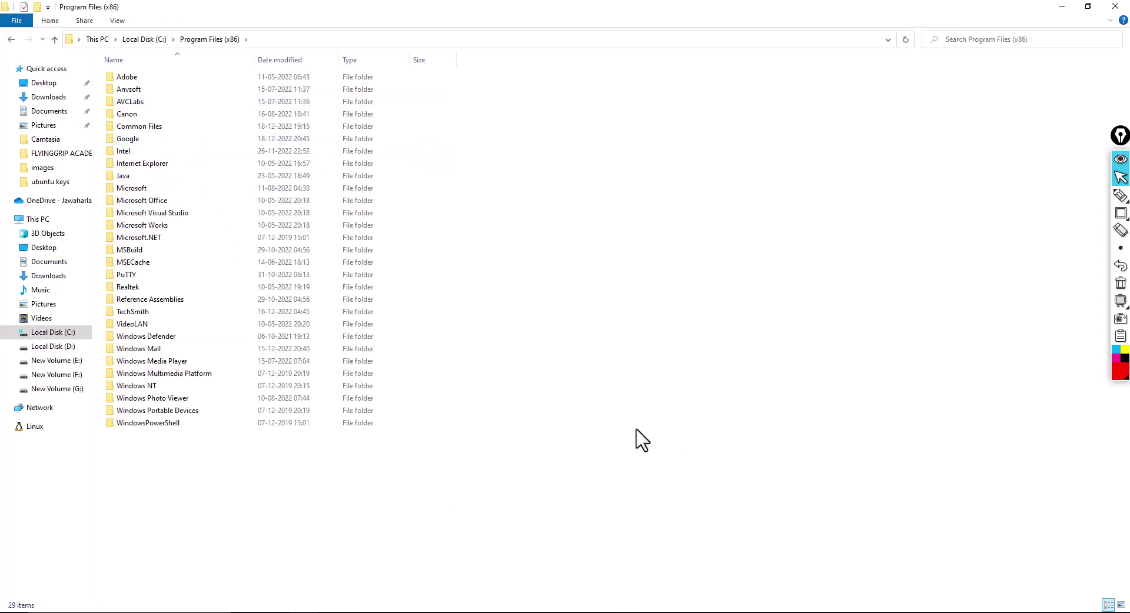
click(11, 40)
double_click(162, 152)
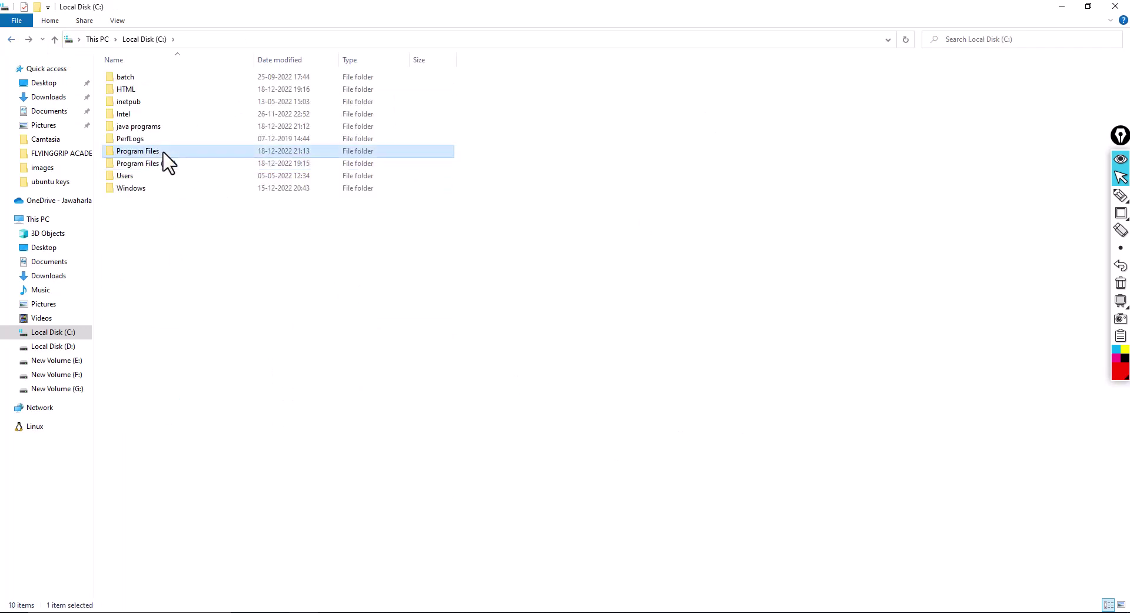
double_click(137, 127)
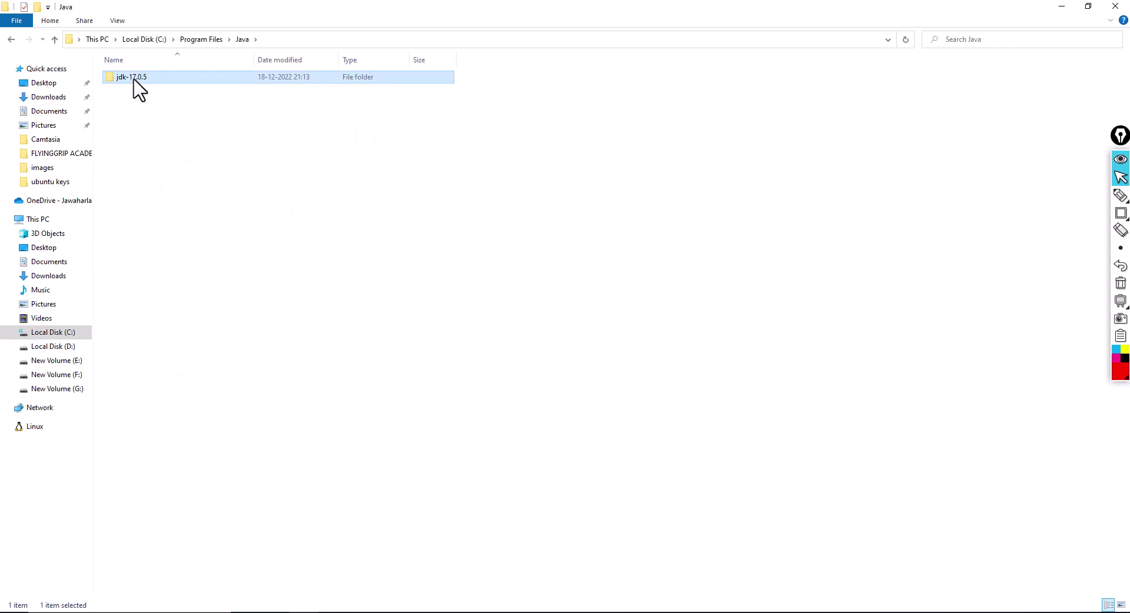
double_click(133, 78)
double_click(126, 78)
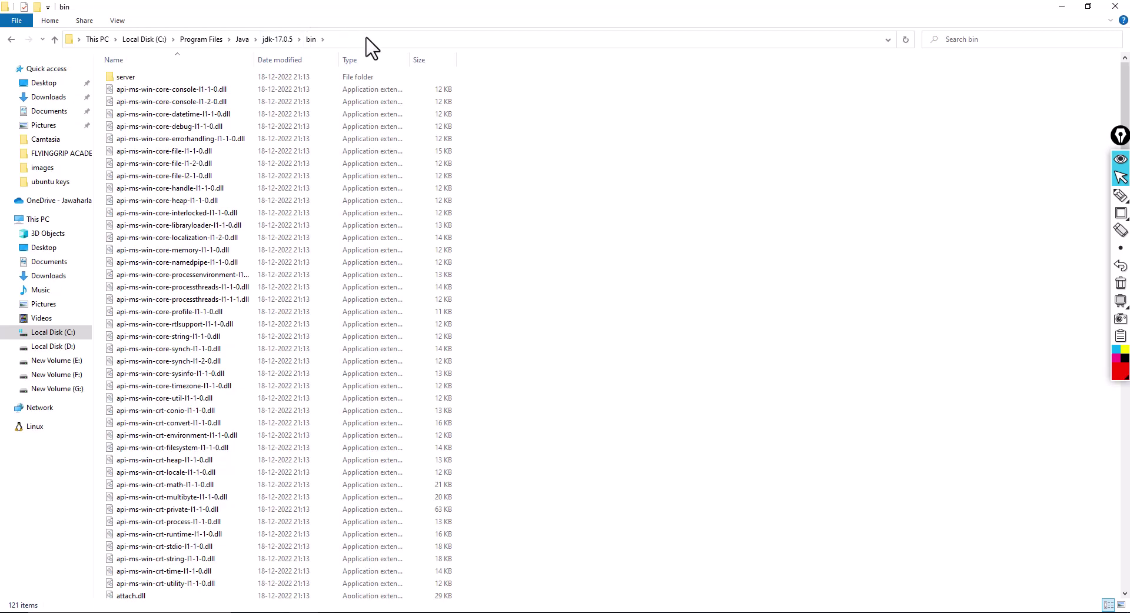
Copy the folder path C:\Program Files\Java\jdk-17.0.5\bin and minimize the folder window
click(189, 40)
right_click(180, 41)
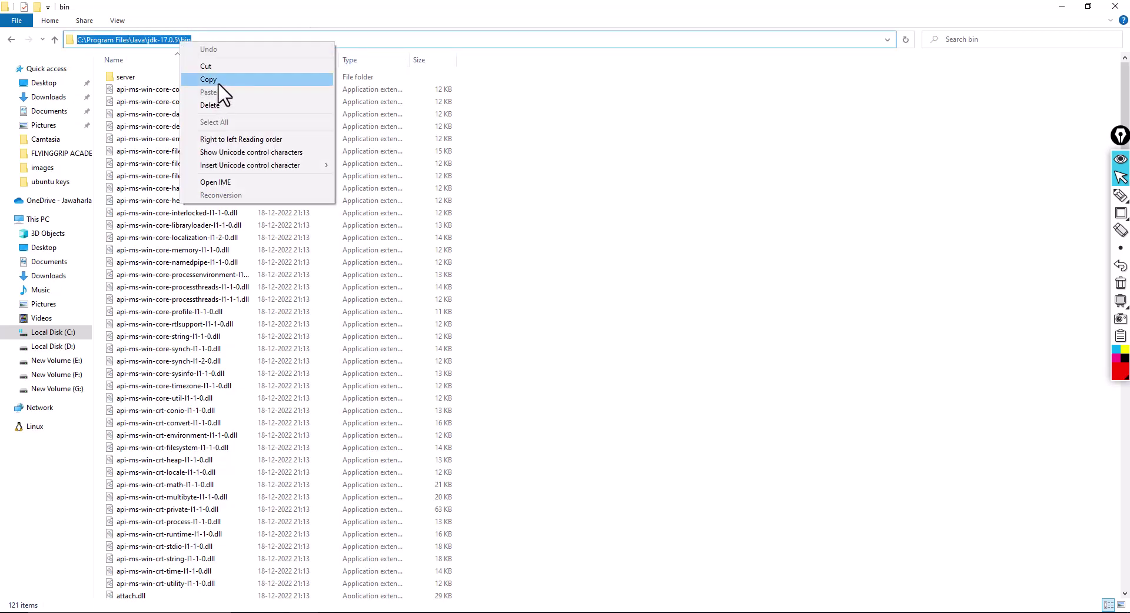
click(218, 82)
click(690, 273)
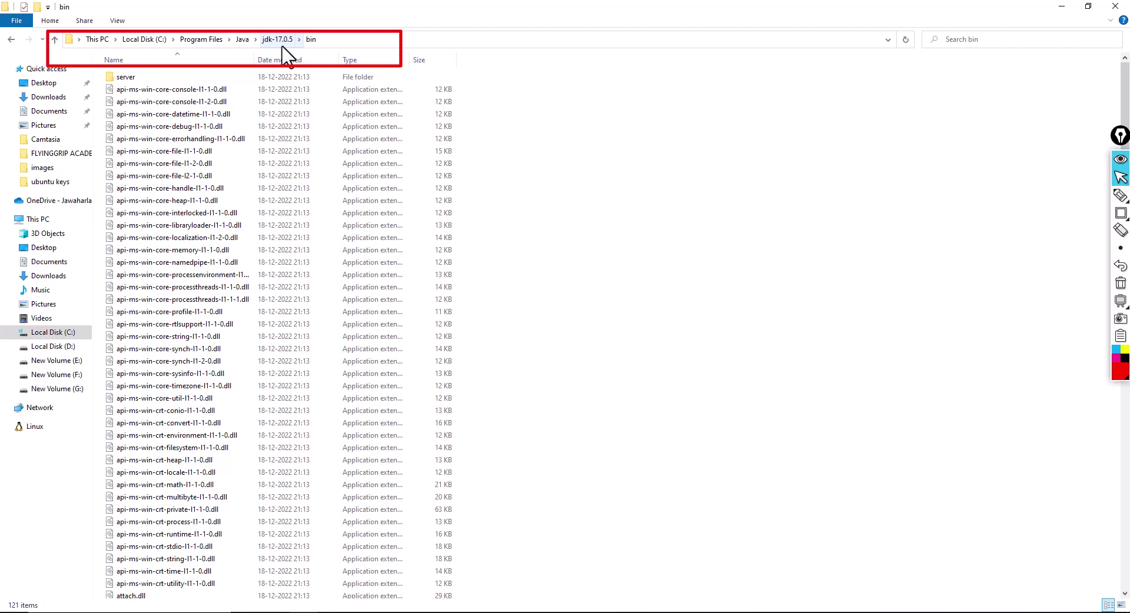
click(474, 40)
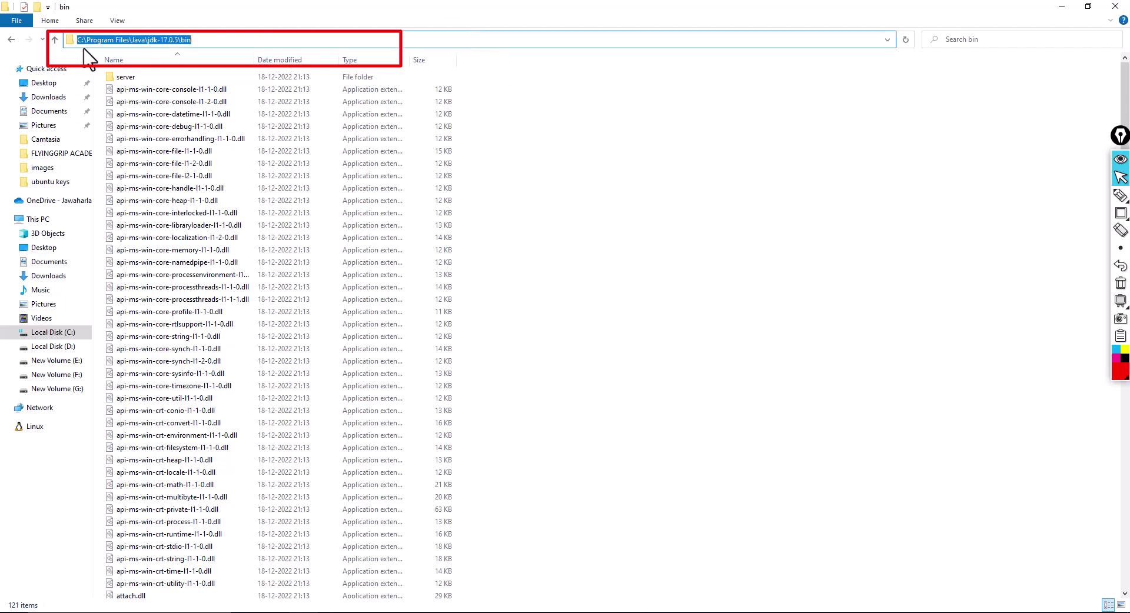
right_click(174, 44)
click(194, 83)
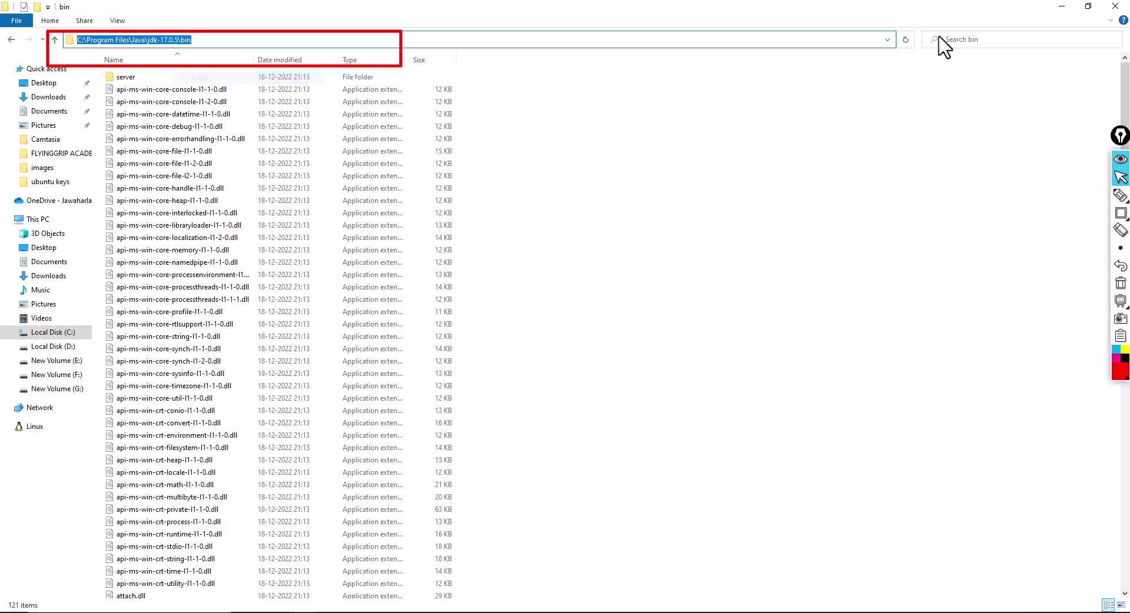
click(1062, 6)
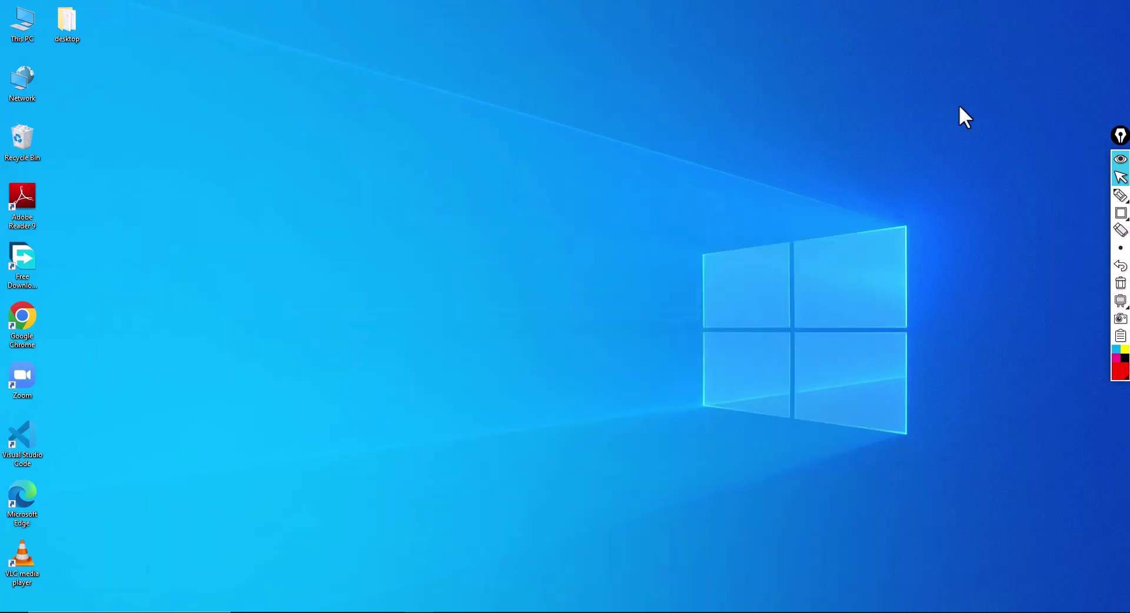
Open the Environment Variables dialog from This PC's advanced system settings and move it clear of the other windows
right_click(21, 33)
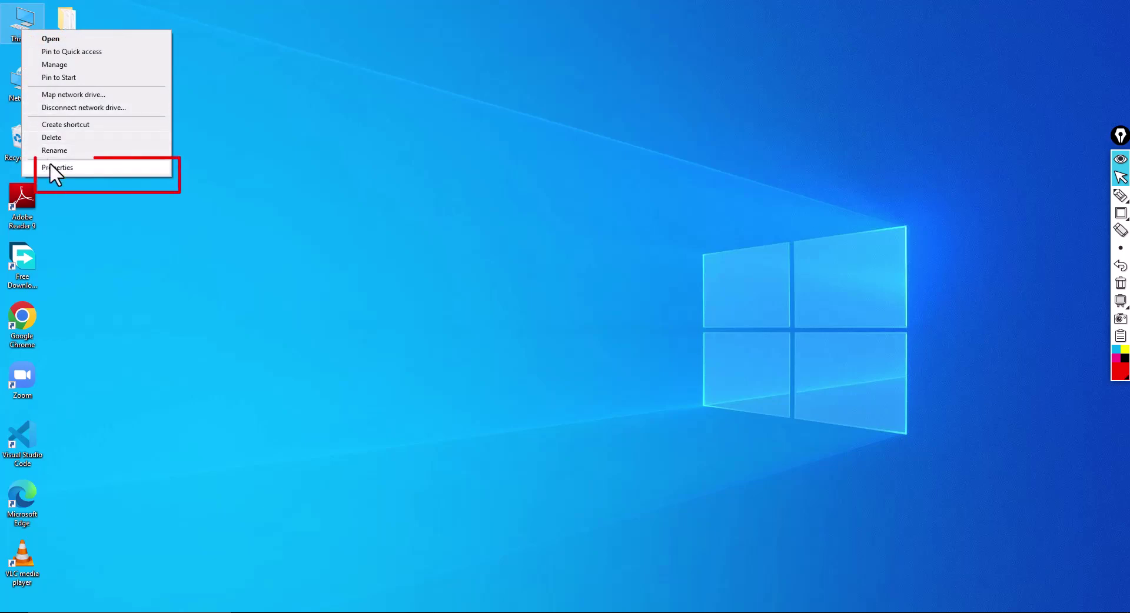
click(70, 169)
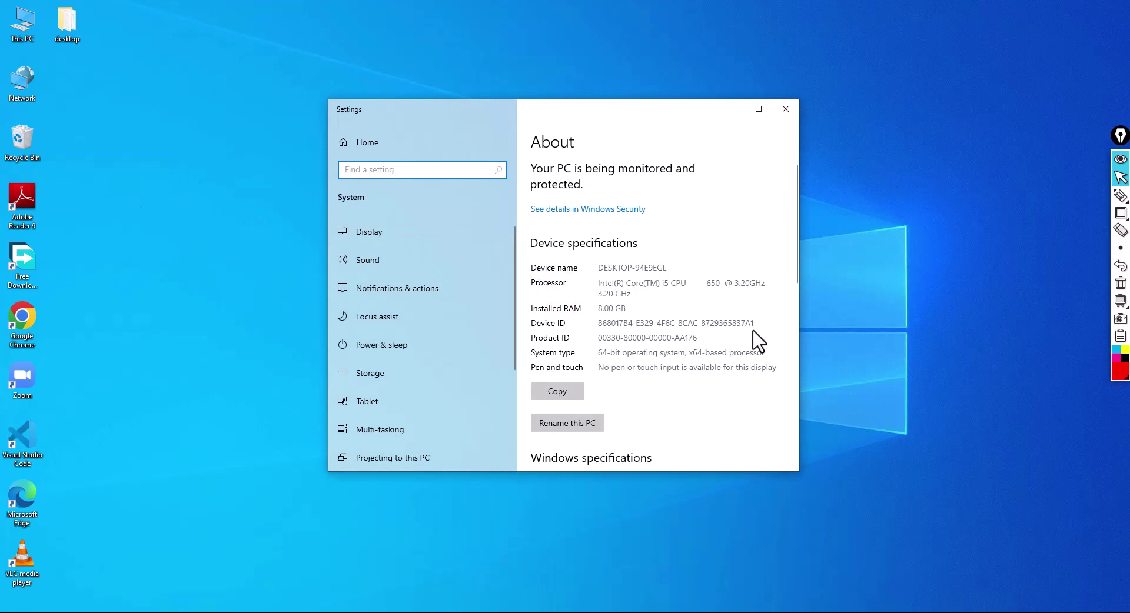
scroll(441, 265, down, 1)
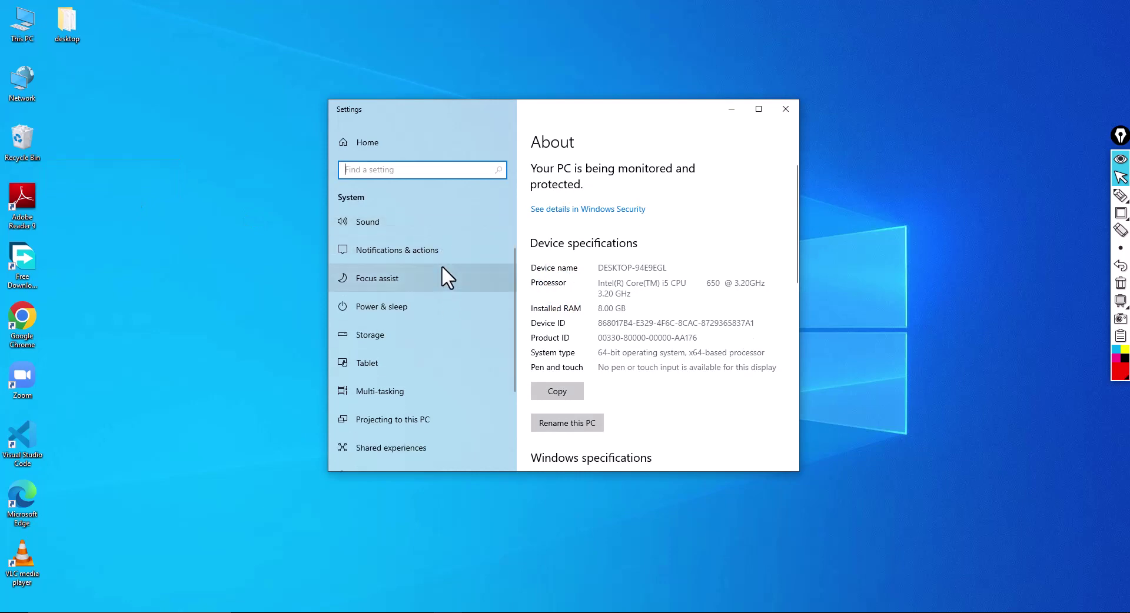
scroll(668, 370, down, 8)
scroll(669, 362, down, 1)
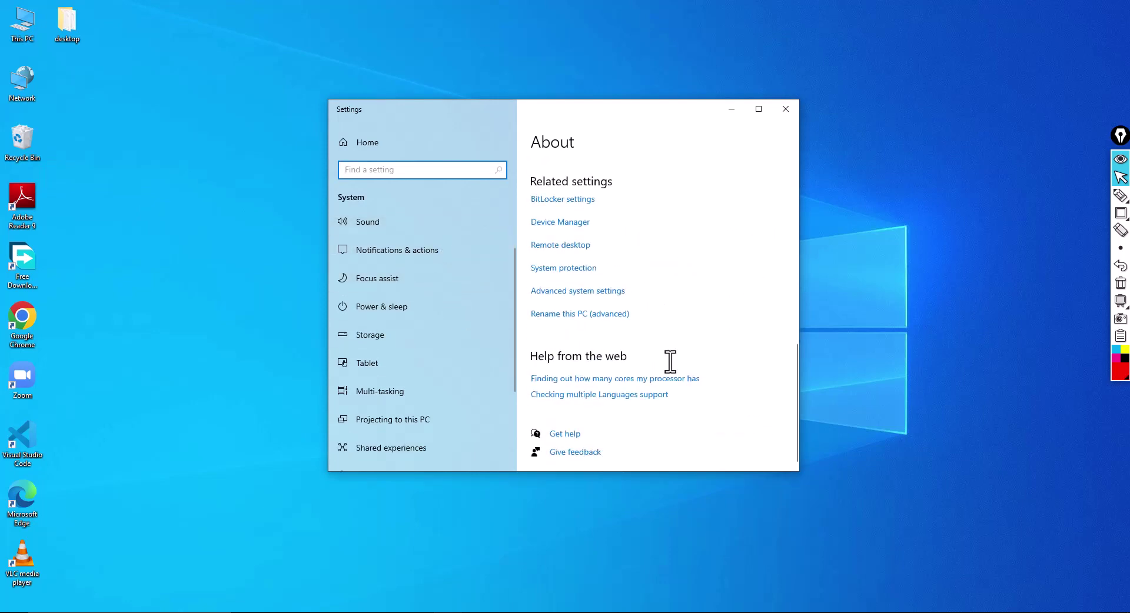
click(583, 294)
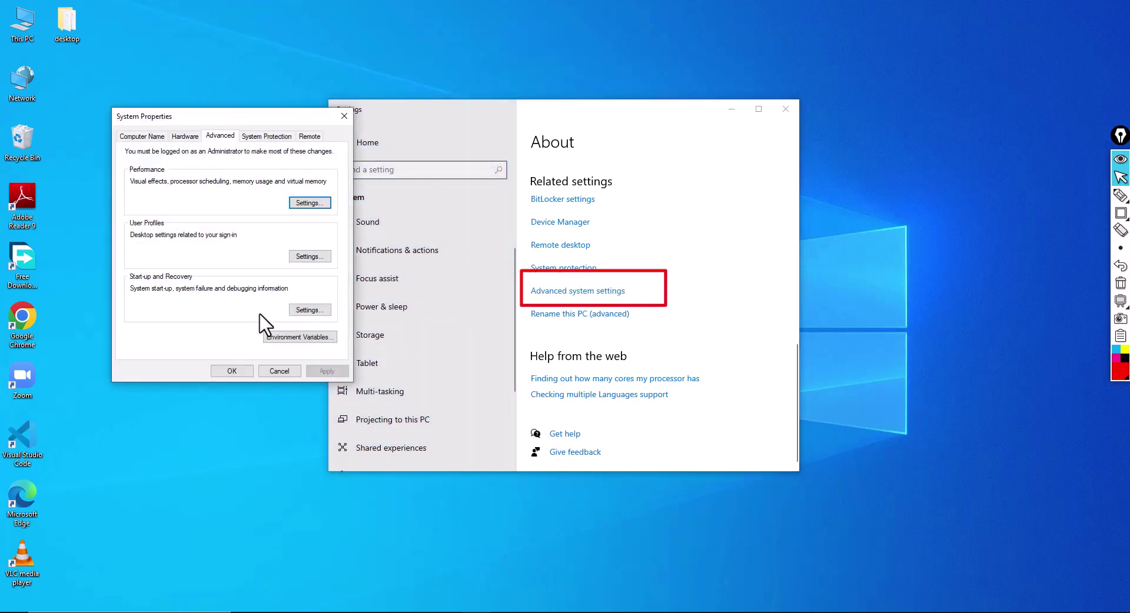
click(288, 338)
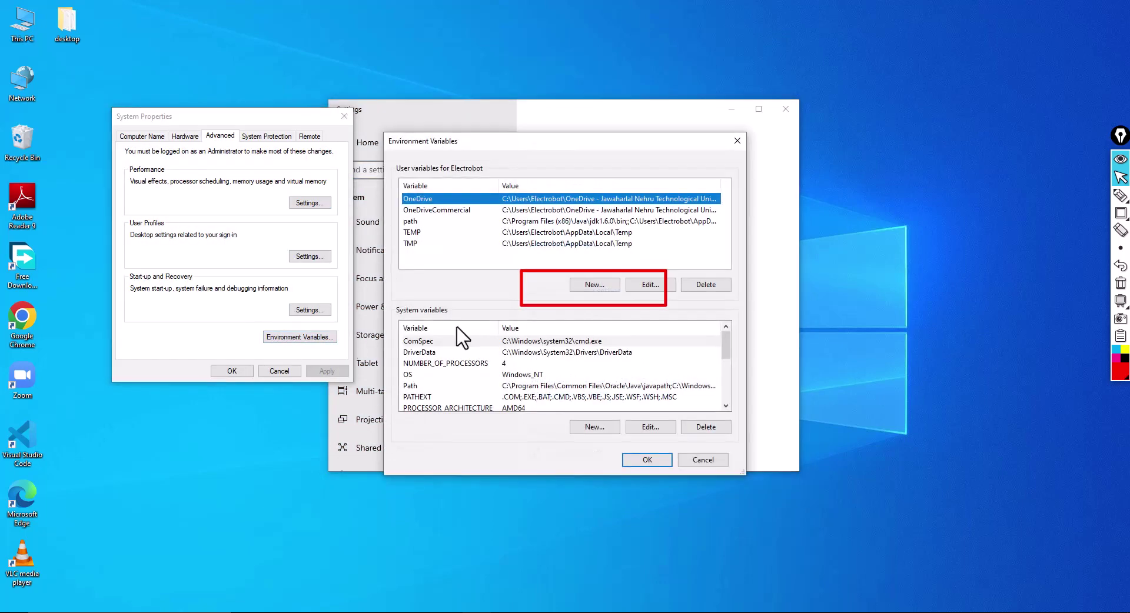
drag(581, 142, 852, 137)
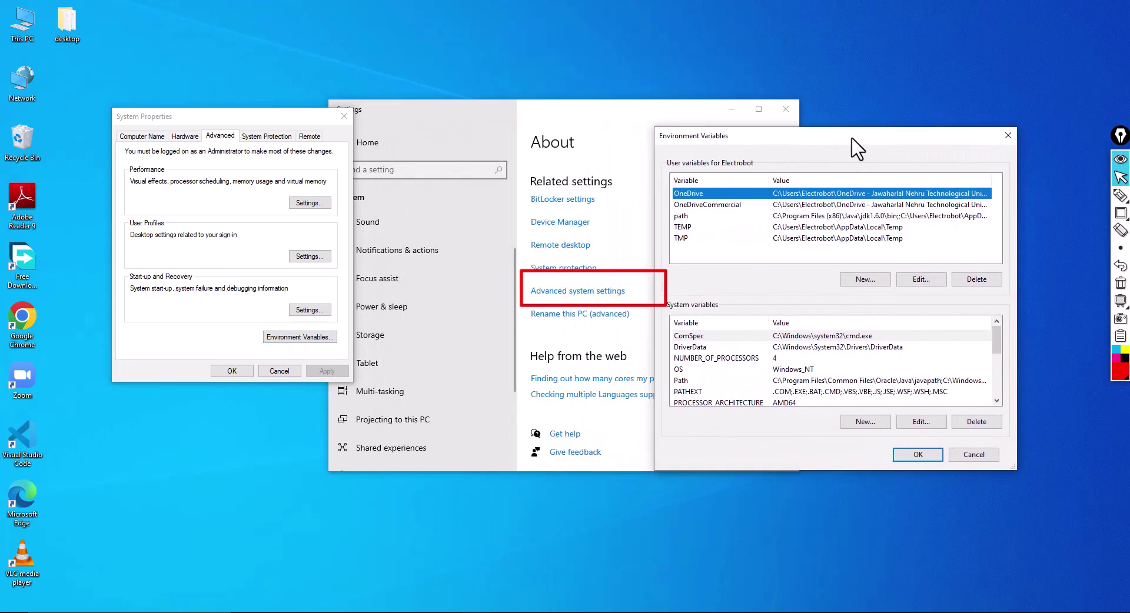
Create a user variable named path with the copied value C:\Program Files\Java\jdk-17.0.5\bin
click(875, 215)
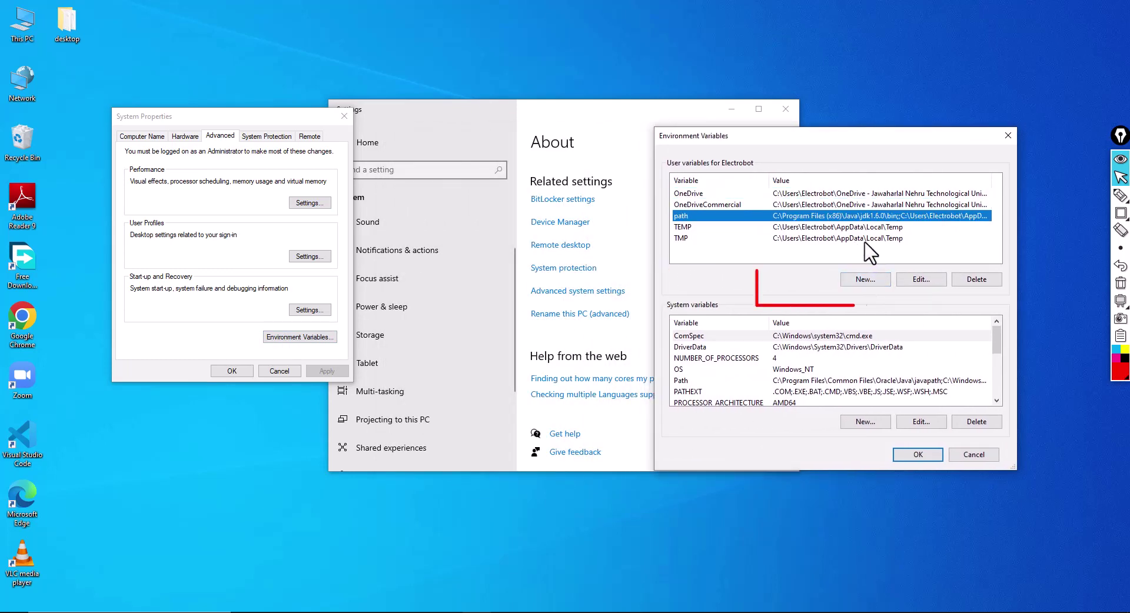
click(919, 238)
click(846, 217)
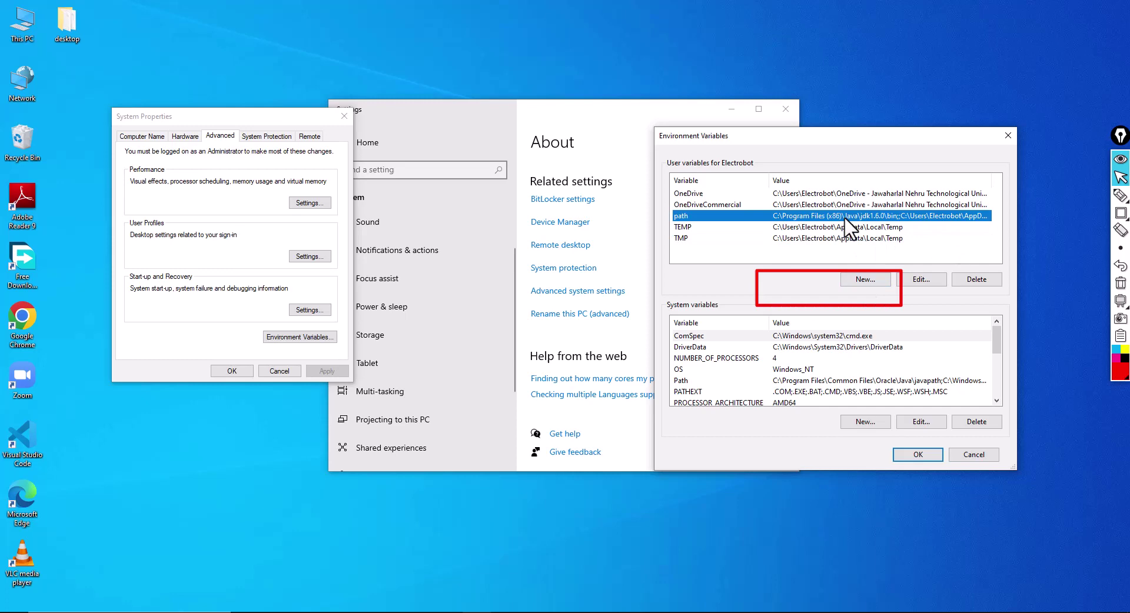
click(865, 280)
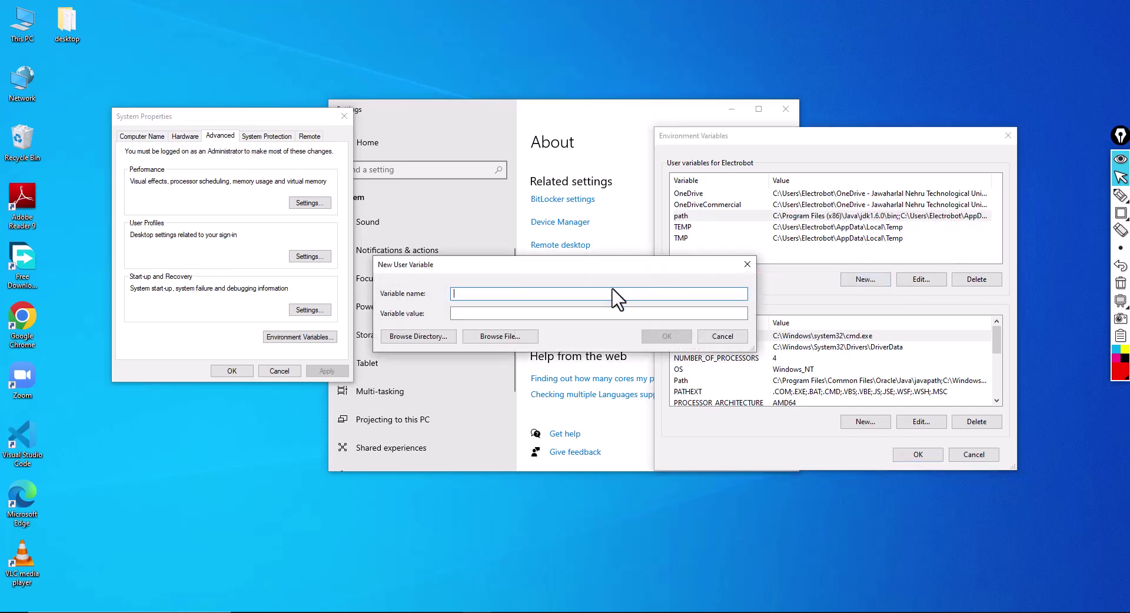
text(path)
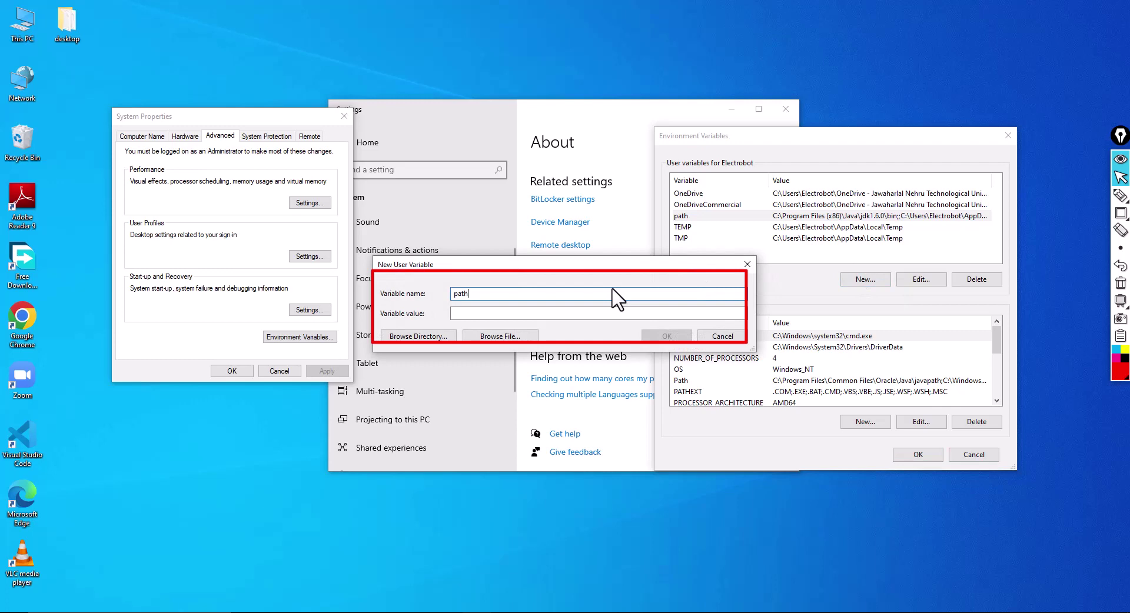
key(Tab)
key(ctrl+v)
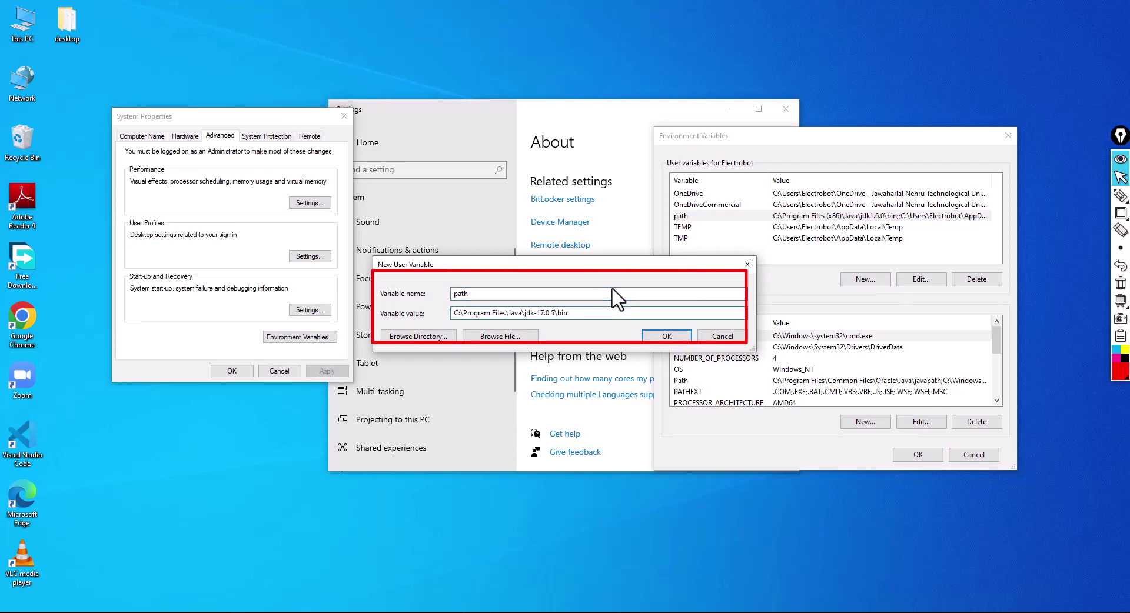
click(674, 337)
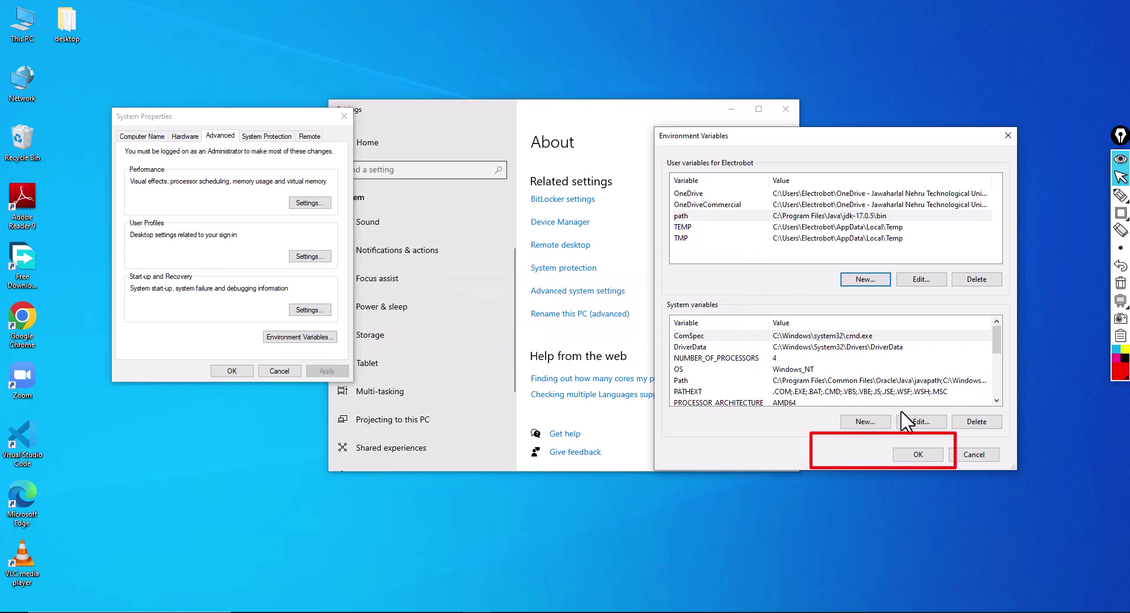
Save the environment variable changes, accept the System Properties dialog and close the Settings window
click(913, 455)
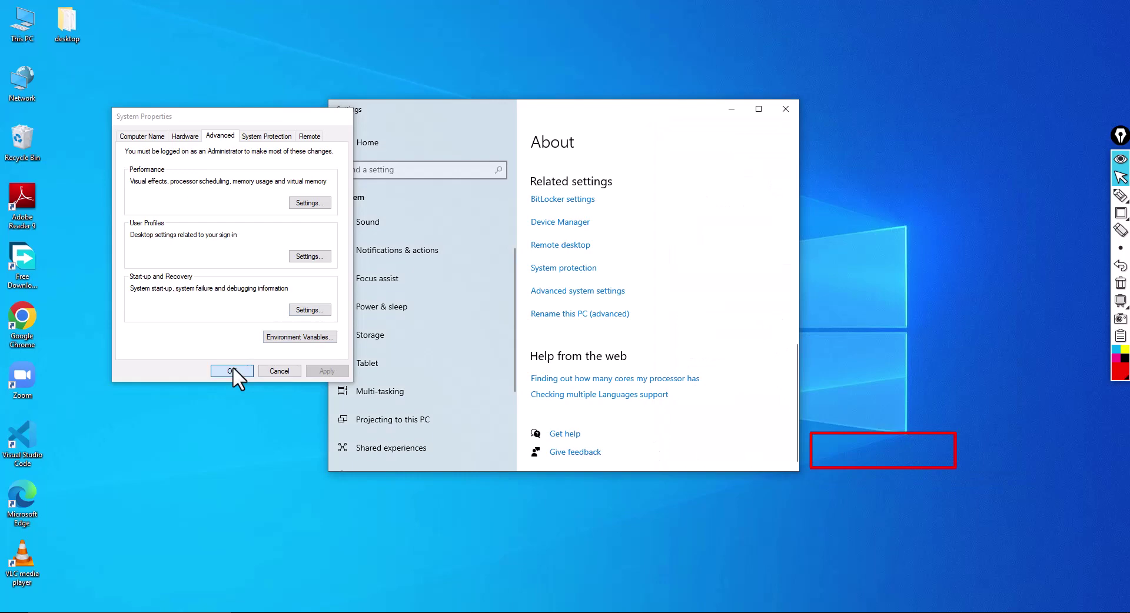
click(232, 367)
click(785, 109)
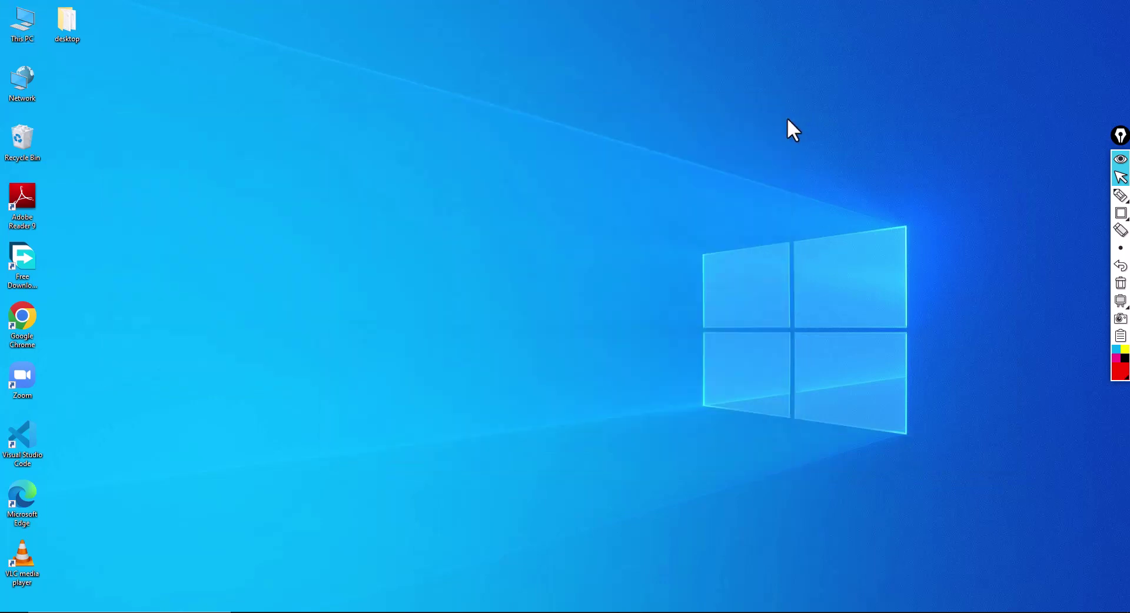
Open Command Prompt through Run with cmd, check the Java installation with java --version and highlight the version line in the output
key(super+r)
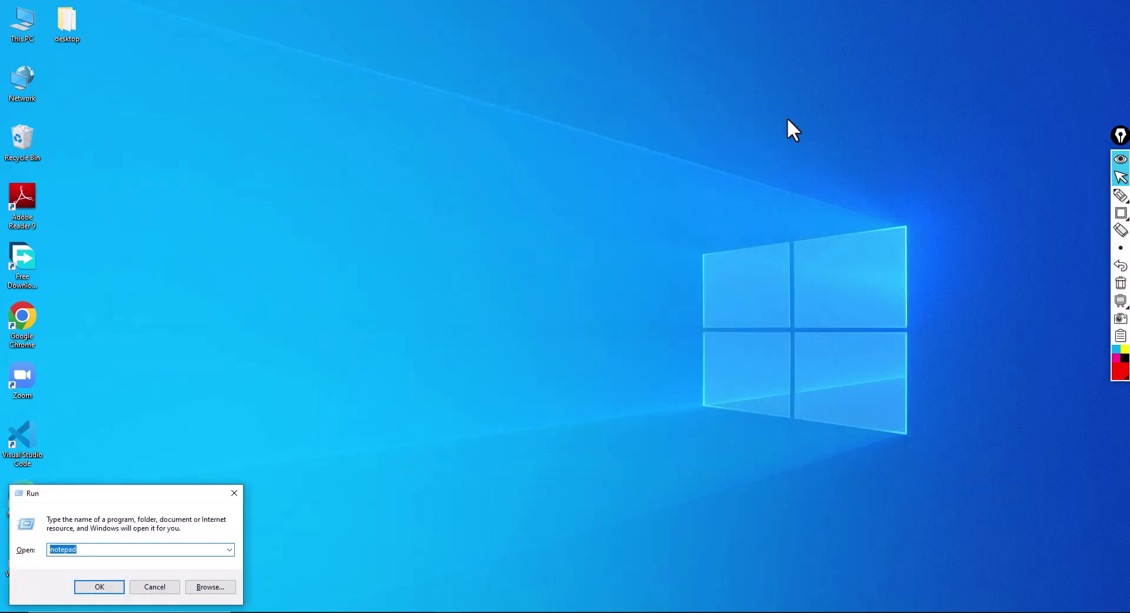
text(cmd)
key(Return)
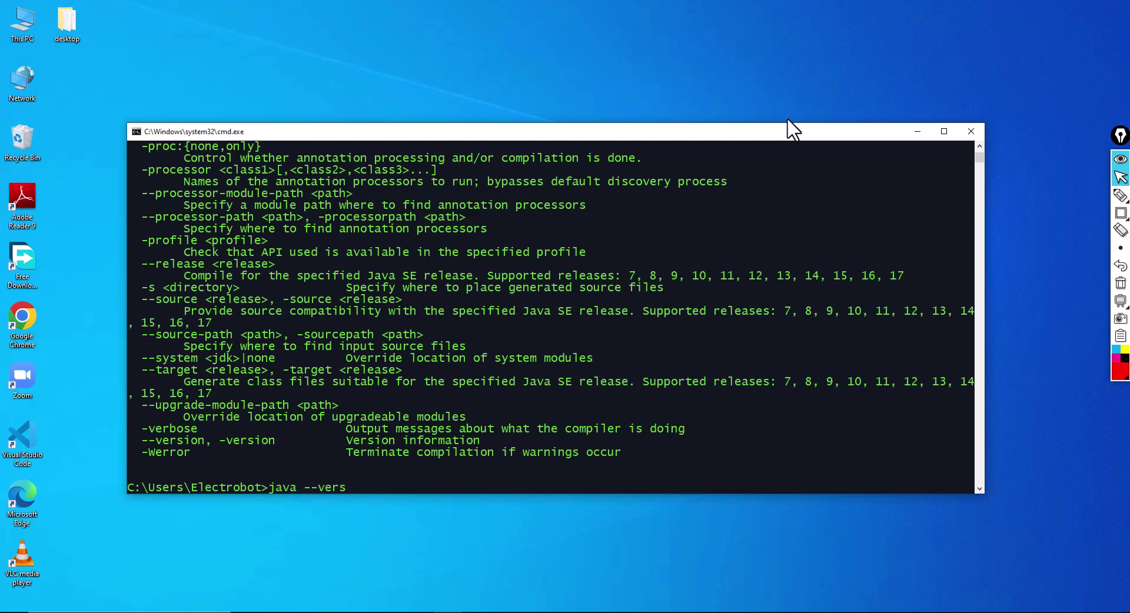
text(n)
key(Return)
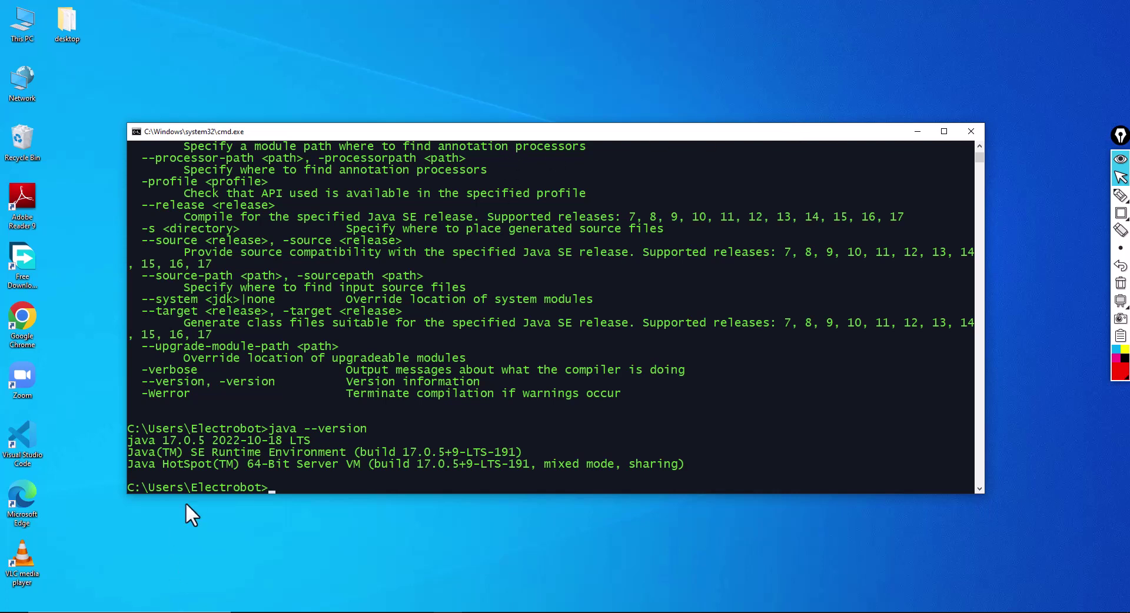
drag(128, 442, 315, 441)
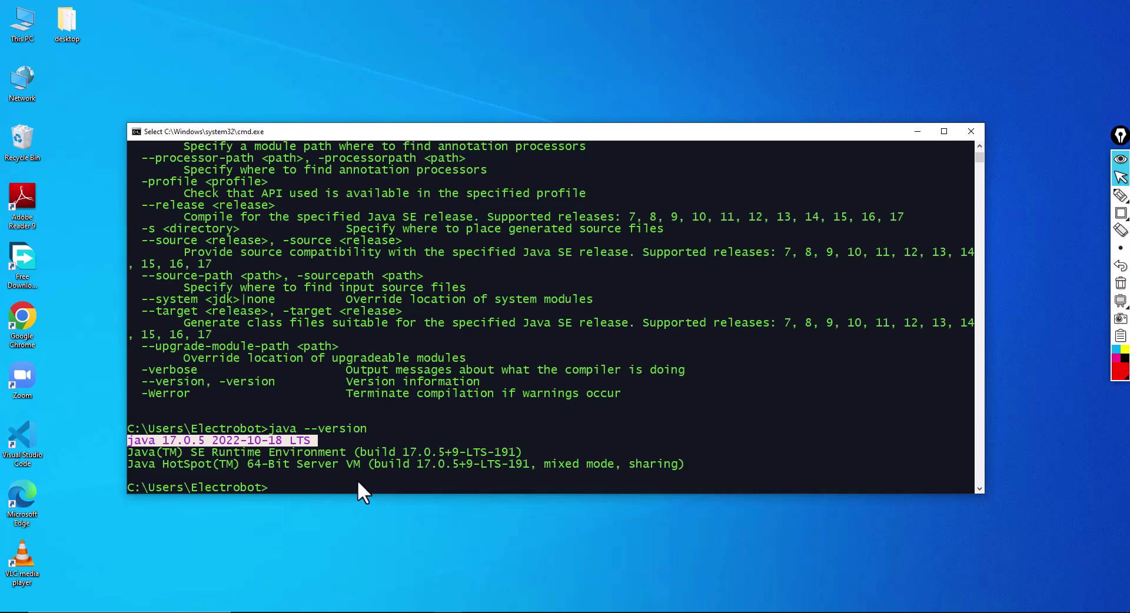
scroll(421, 355, down, 1)
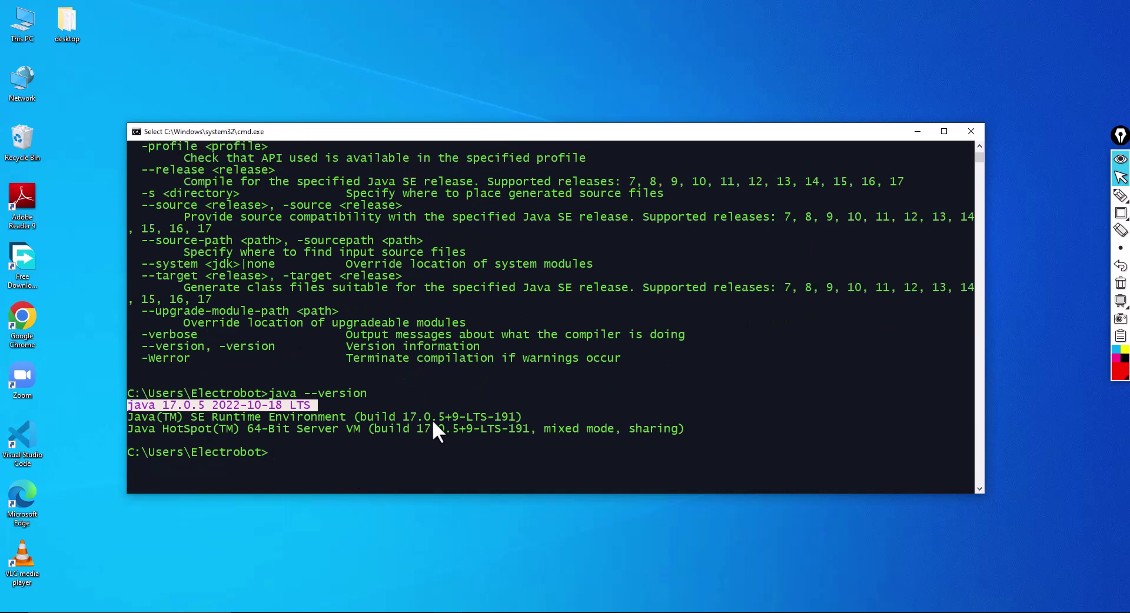